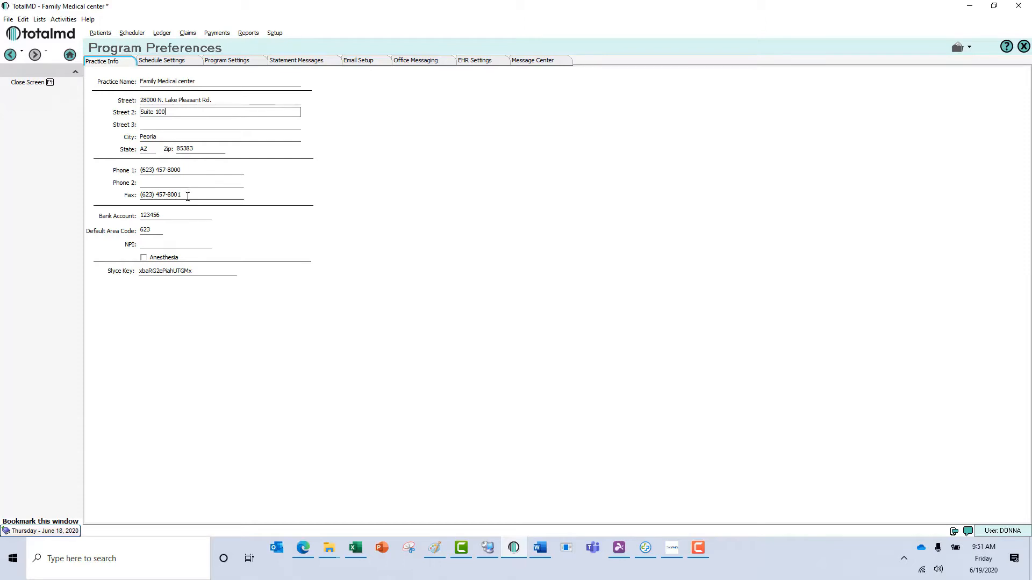
- Review the bank account, default area code, NPI and Slyce Key entries, then go to Schedule Settings
left_click(180, 215)
left_click(156, 233)
left_click(167, 244)
left_click(215, 271)
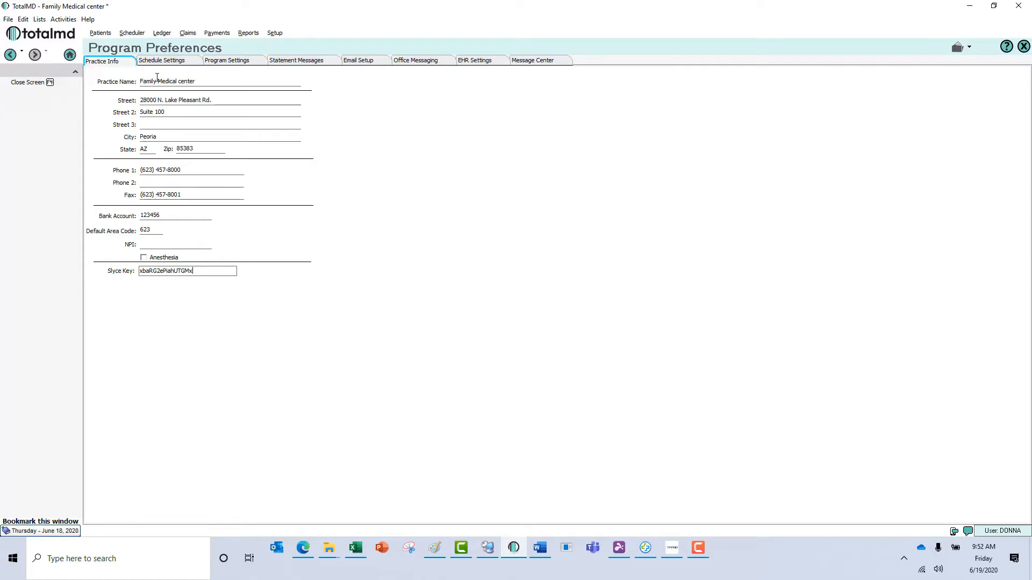
left_click(173, 61)
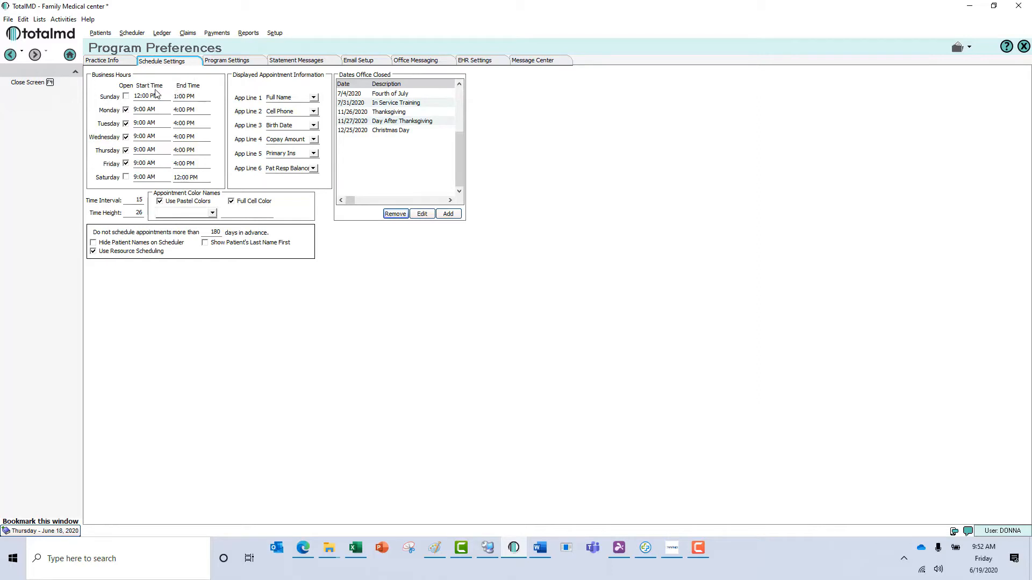
- Mark Saturday open, set App Line 1 to Chart Number and App Line 5 to Phone Number
left_click(125, 178)
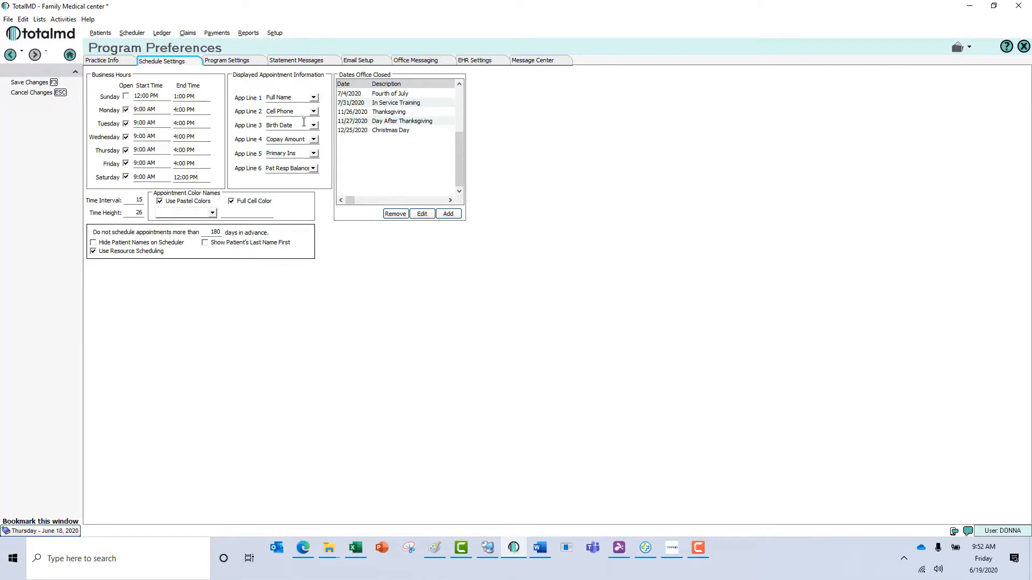
left_click(314, 97)
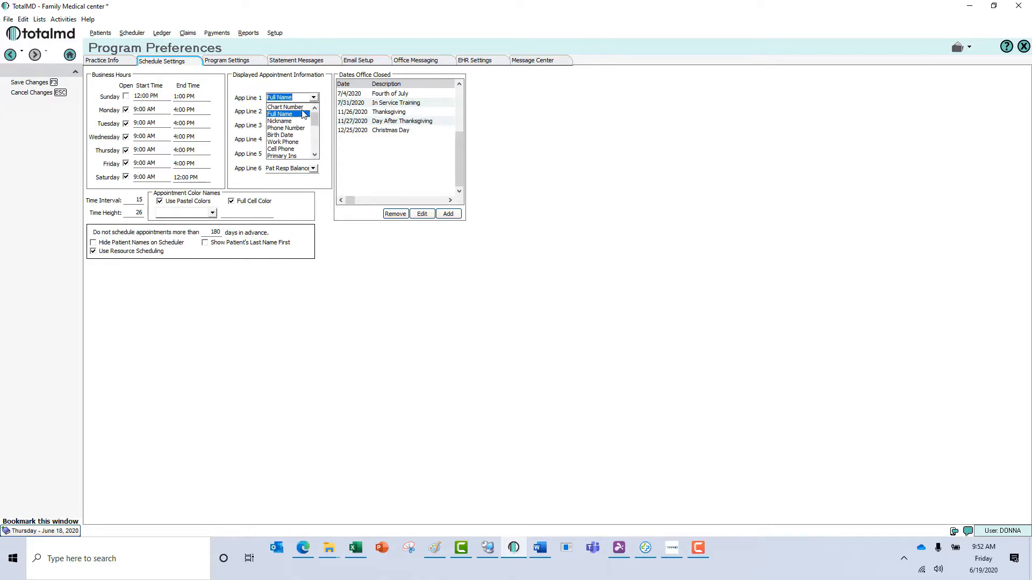
left_click(303, 107)
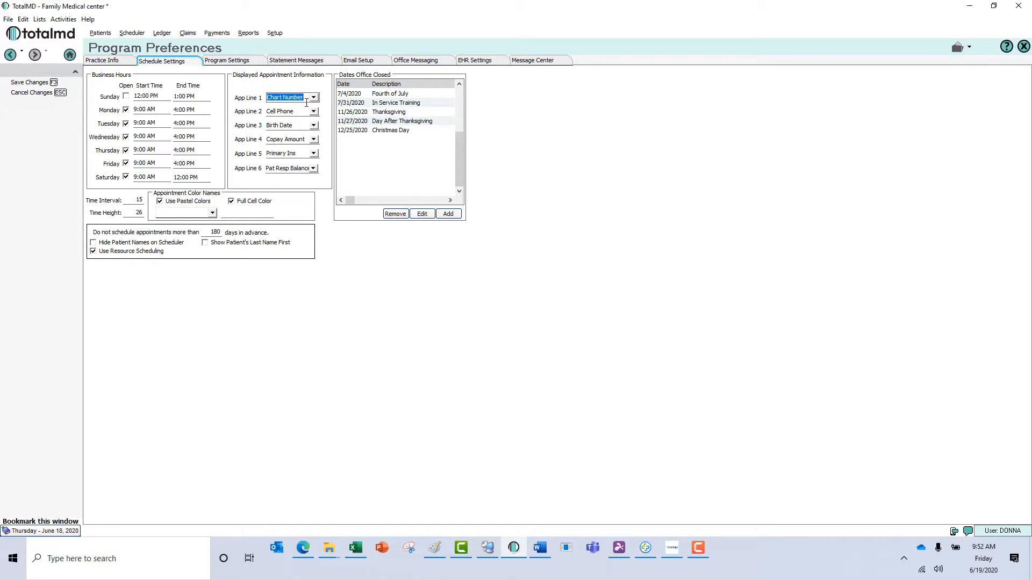
left_click(314, 153)
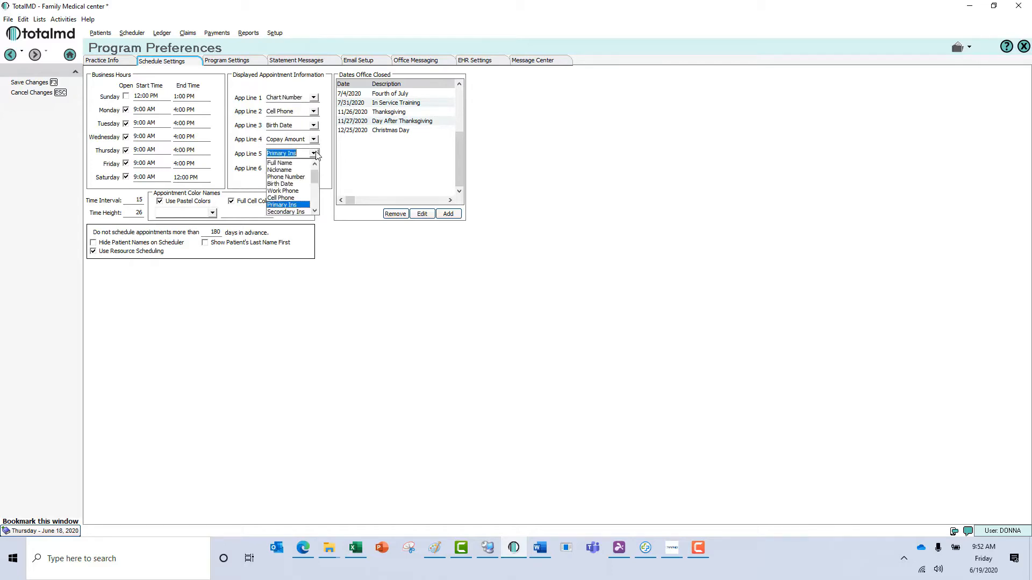
left_click(297, 178)
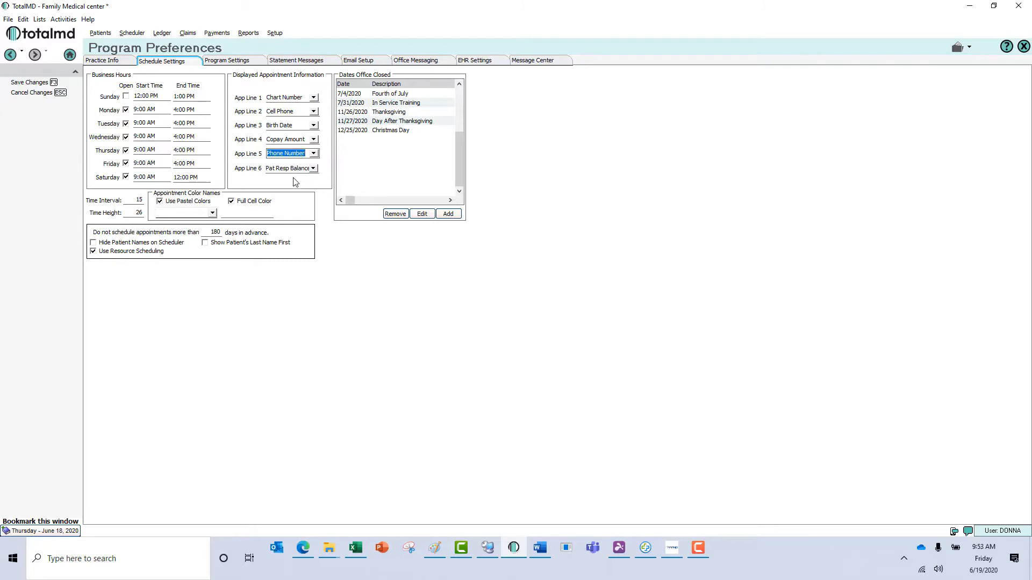
left_click(142, 202)
left_click(143, 213)
left_click(160, 202)
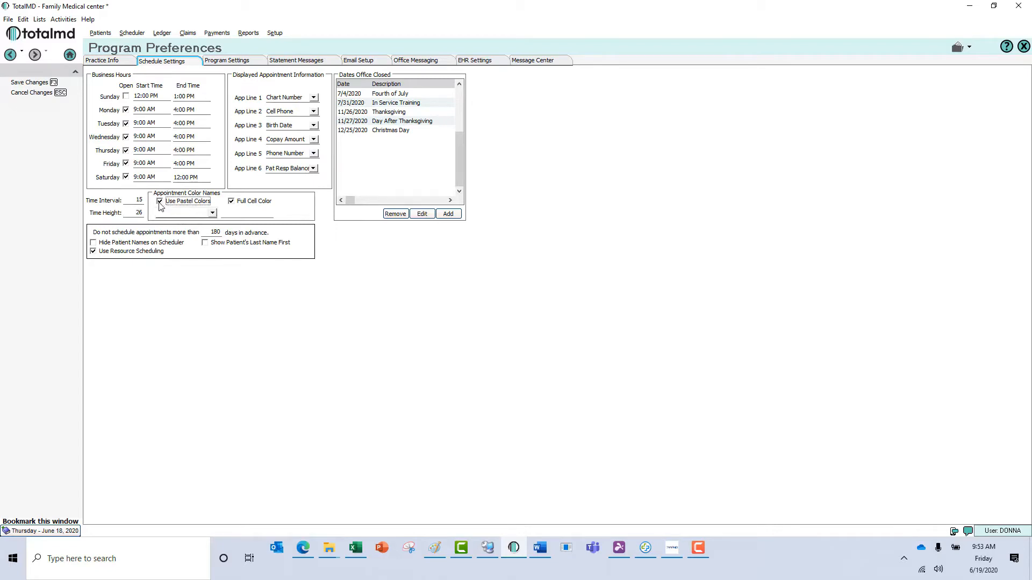
left_click(213, 213)
left_click(215, 214)
left_click(163, 202)
left_click(213, 213)
left_click(212, 214)
- Select Azul in Appointment Color Names and retitle it 'Occupational Therapy'
left_click(212, 213)
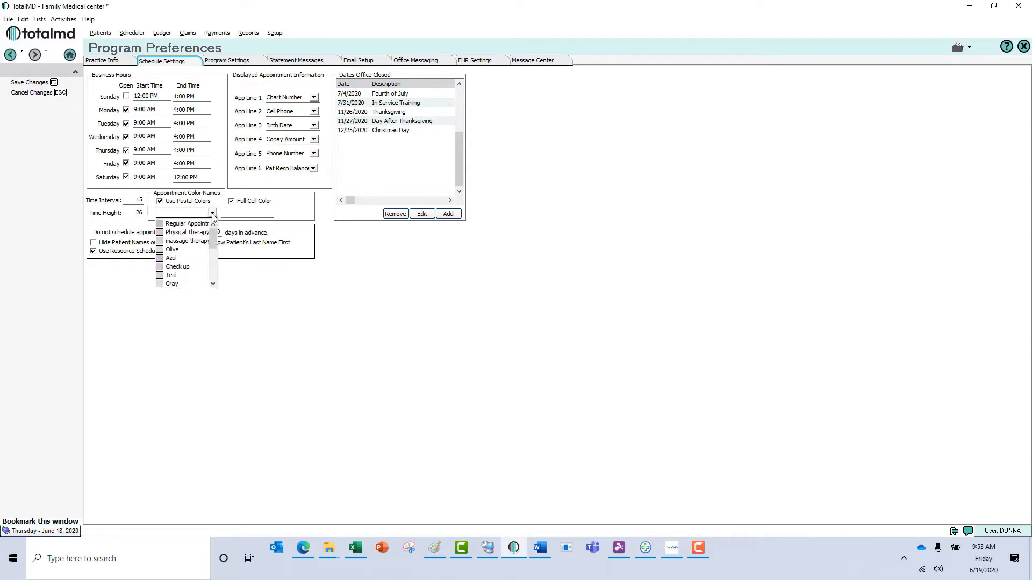
left_click(193, 256)
key("Tab")
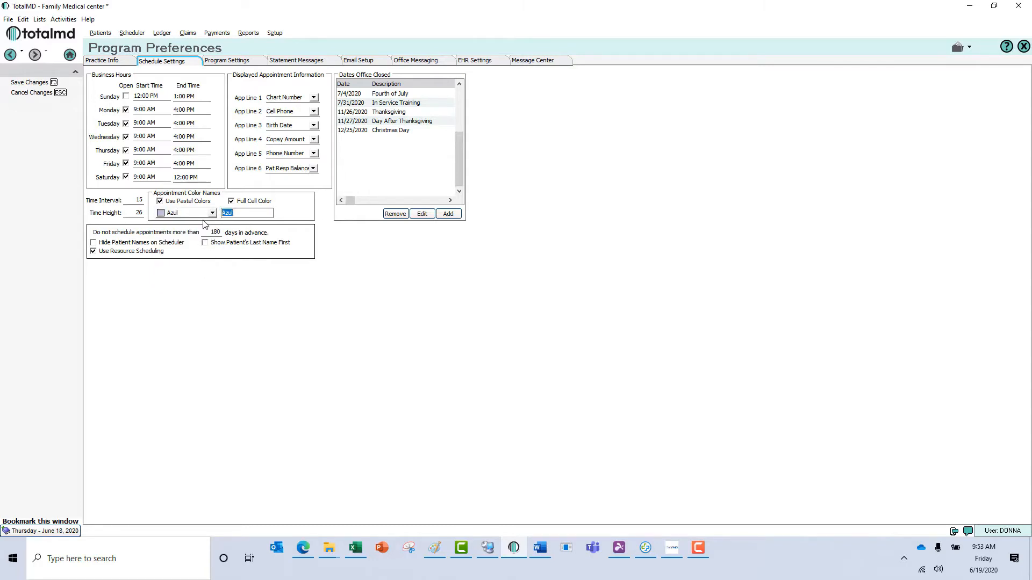
type("Occupational Therapy")
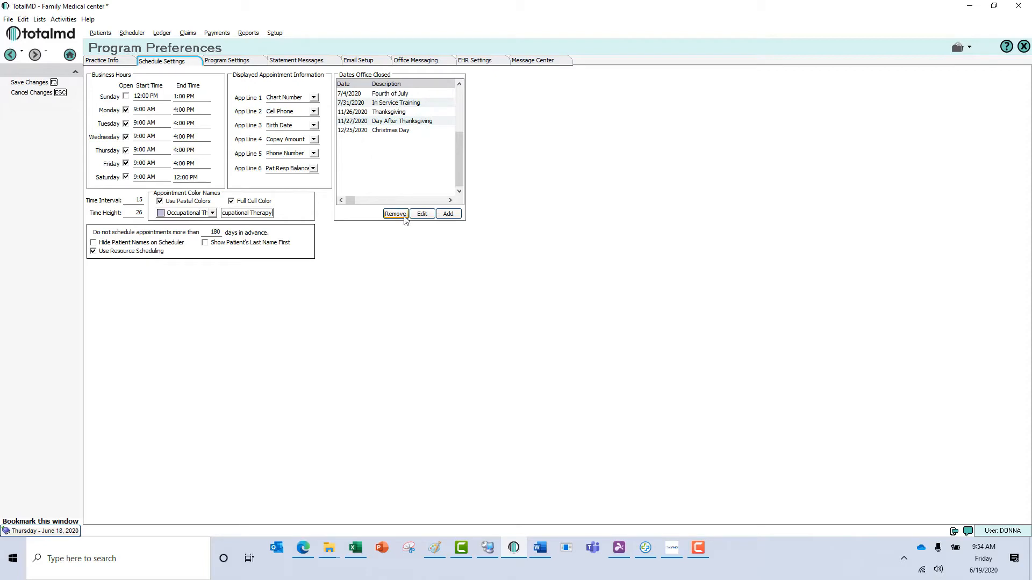
- Add 12/28/2020 'Day After Christmas' as an office-closed date, then bookmark the Program Preferences window
left_click(448, 214)
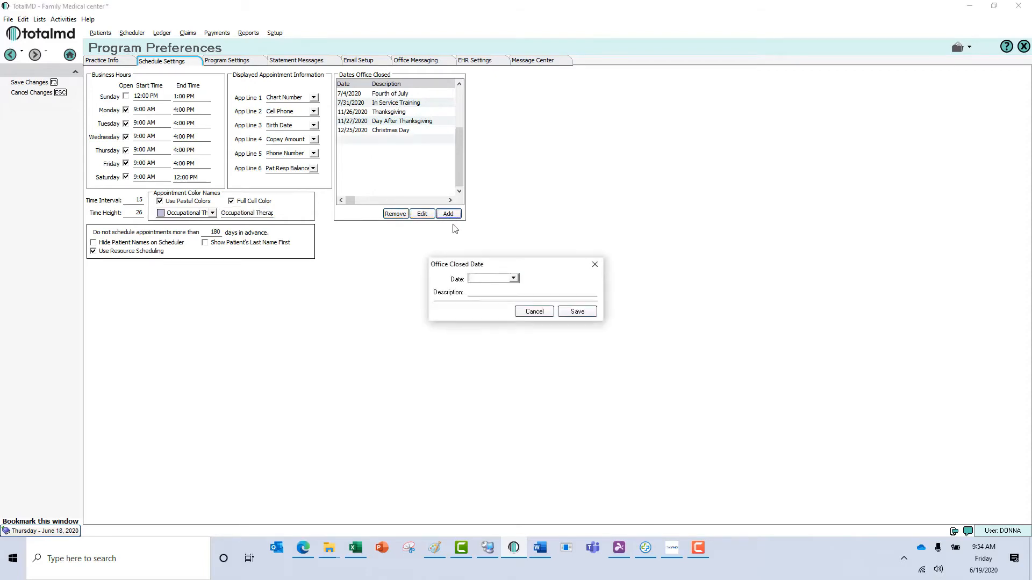
left_click(514, 279)
left_click(554, 291)
left_click(554, 291)
left_click(554, 291)
left_click(554, 291)
left_click(554, 291)
left_click(554, 292)
left_click(489, 344)
left_click(472, 294)
type("Day After Chr")
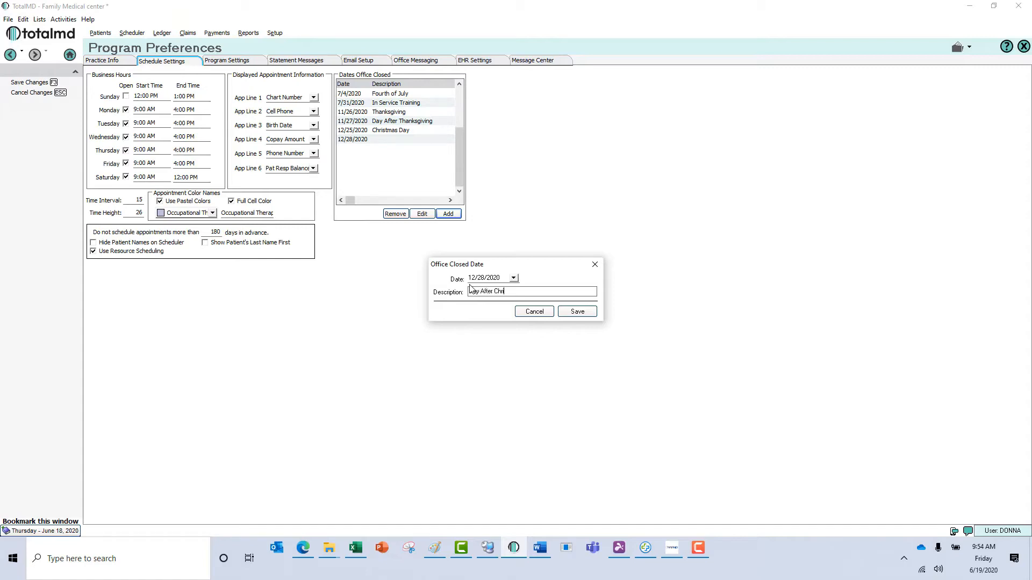
type("istmas")
left_click(577, 312)
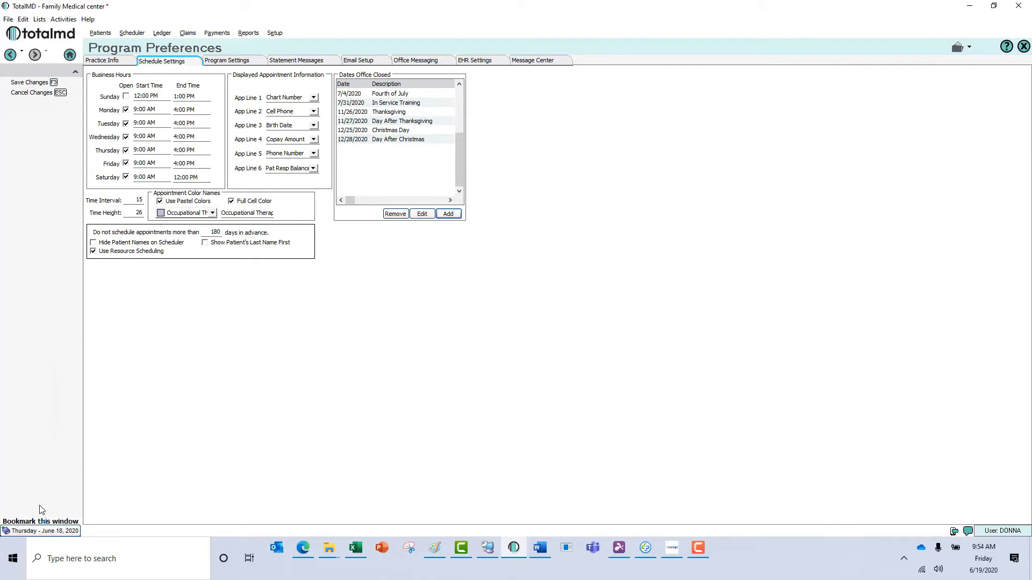
left_click(43, 522)
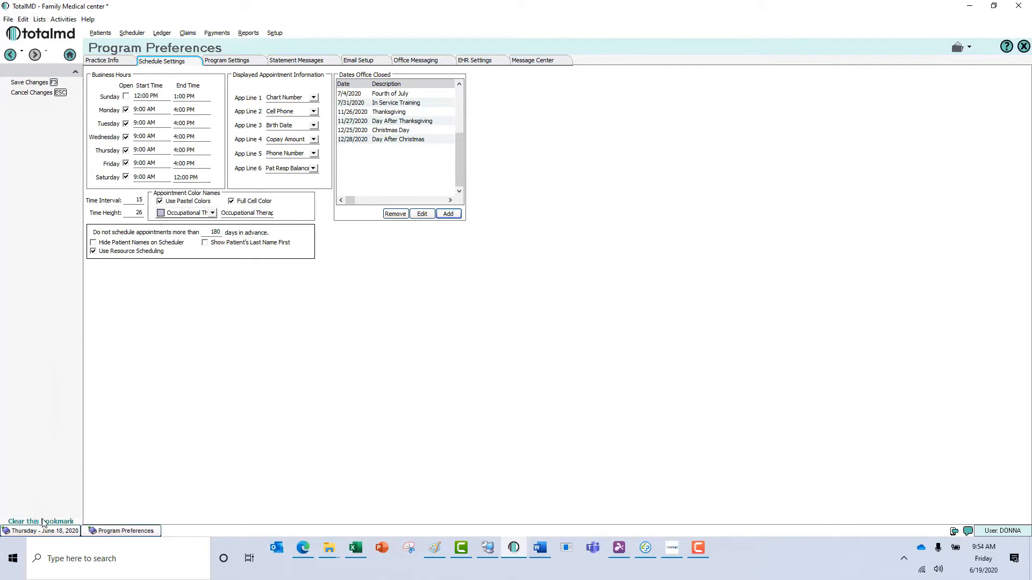
left_click(70, 530)
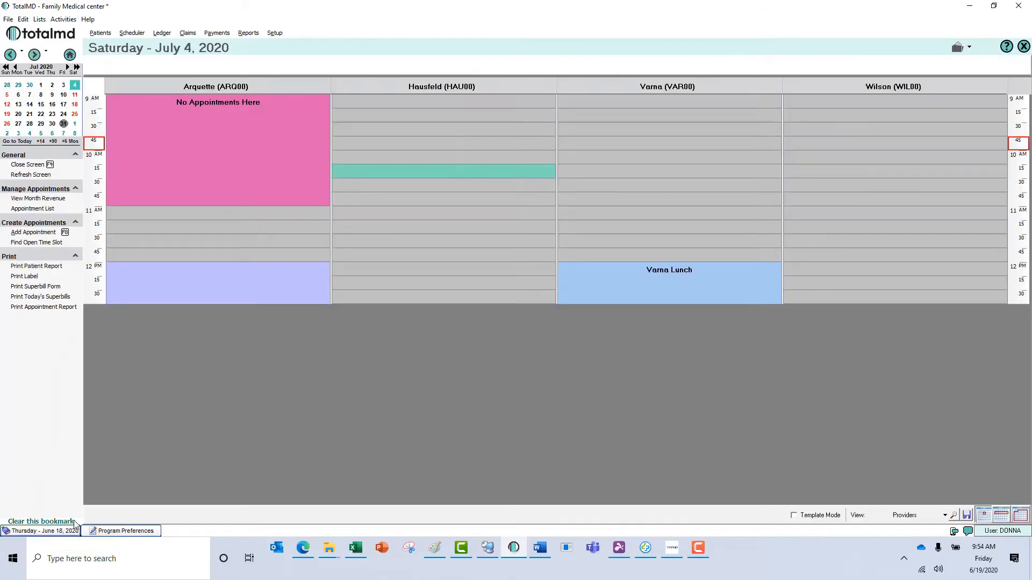
left_click(49, 531)
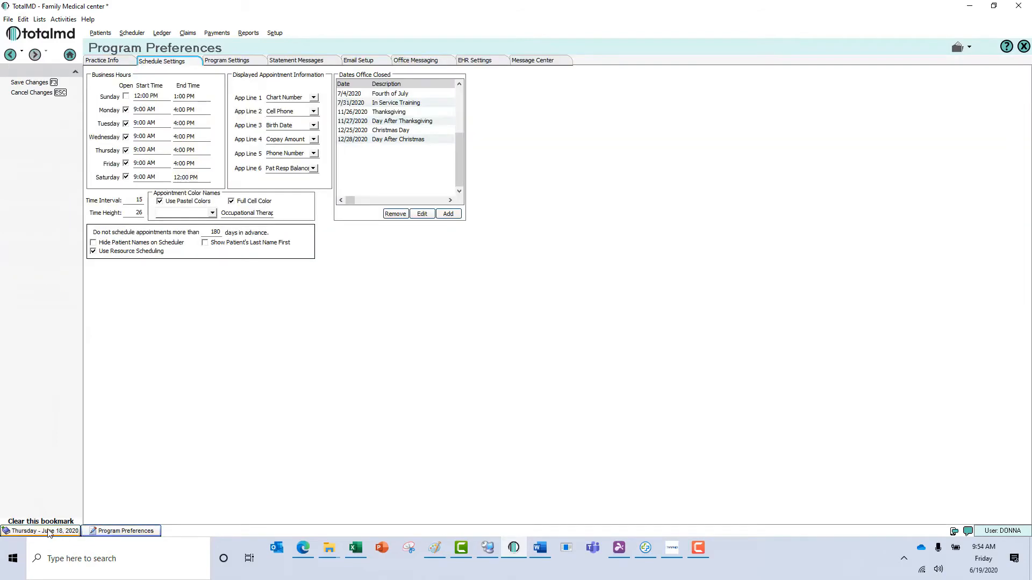
left_click(48, 531)
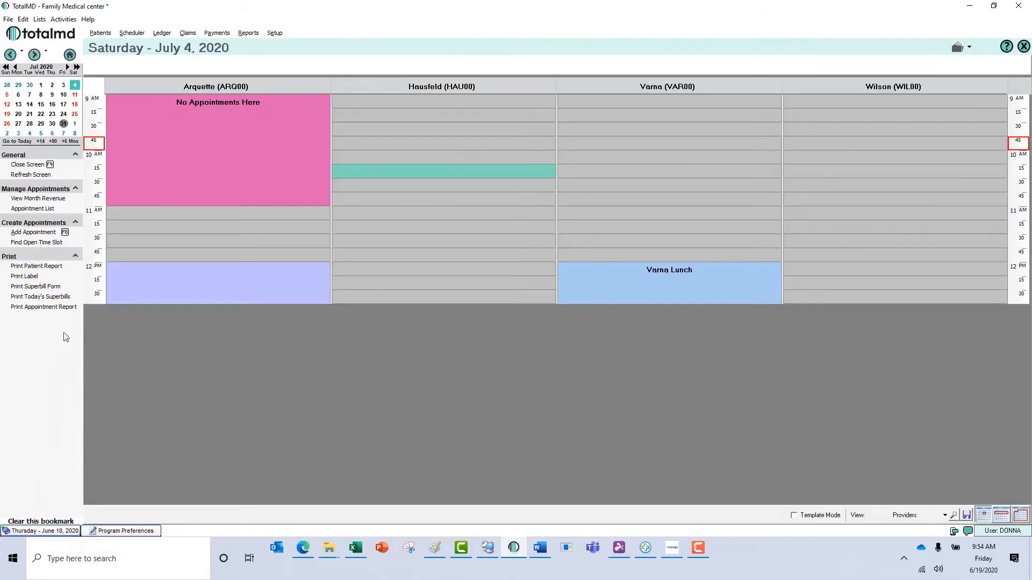
left_click(40, 531)
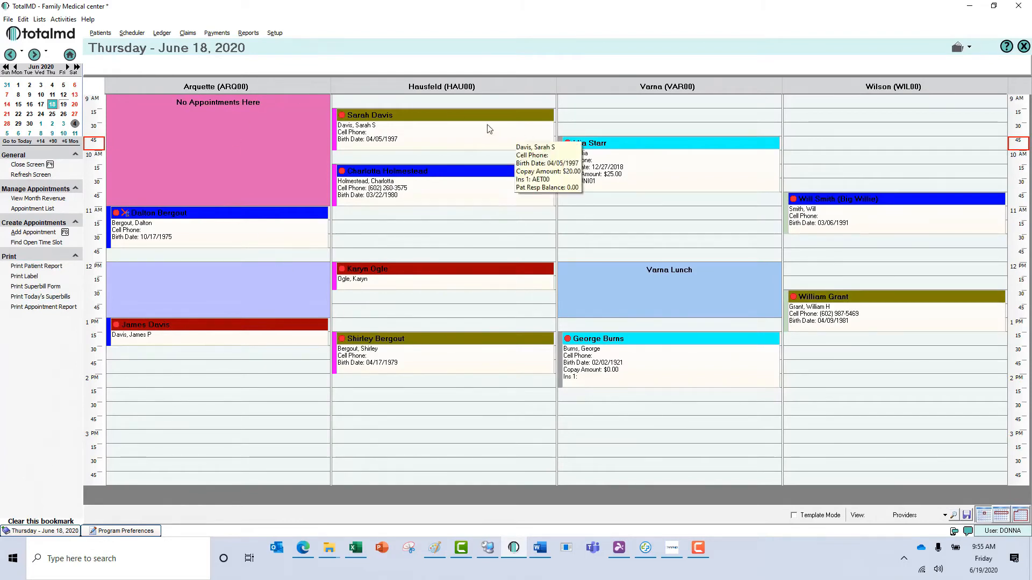
mouse_move(386, 279)
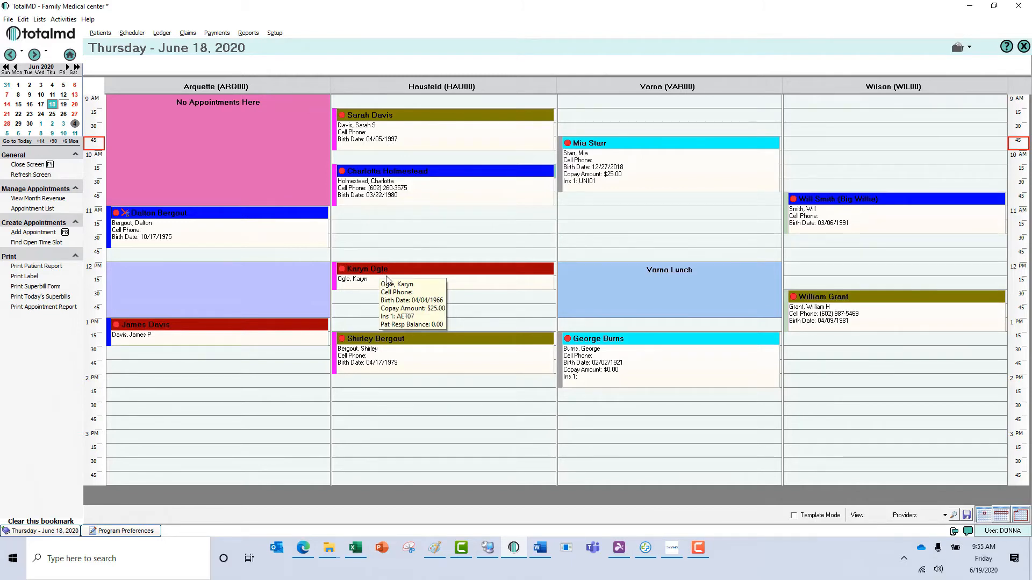
left_click(386, 280)
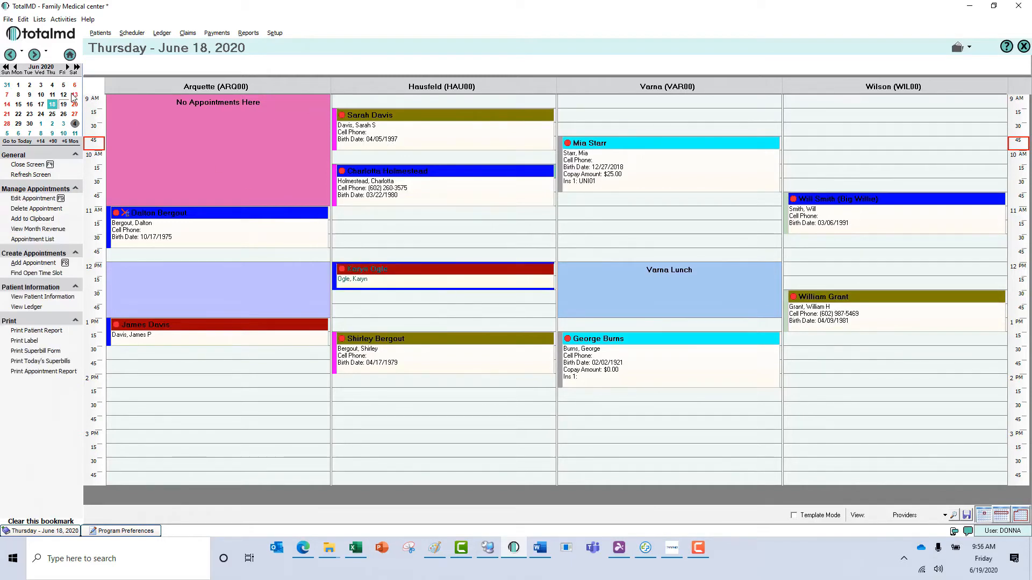
mouse_move(74, 125)
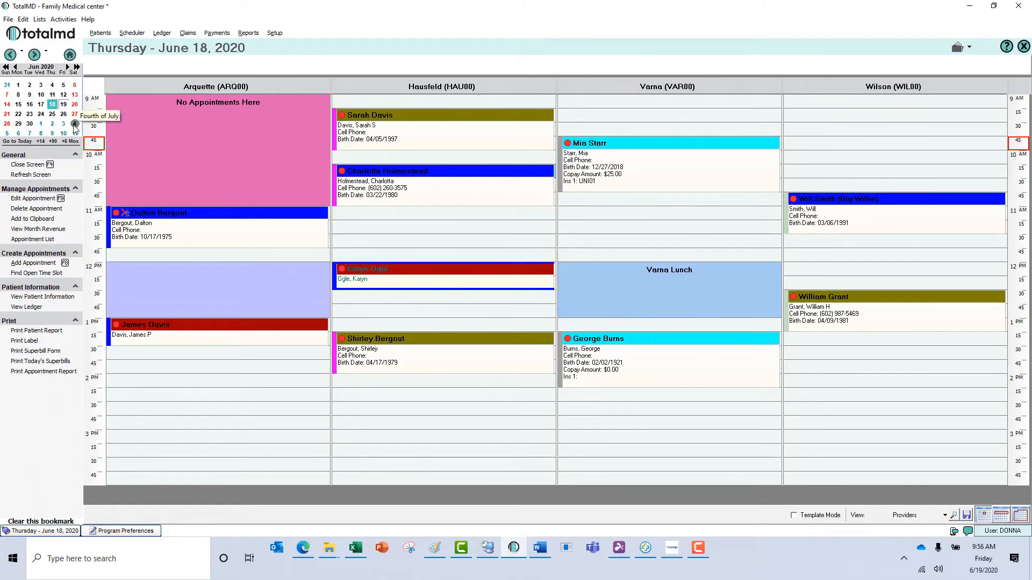
left_click(75, 124)
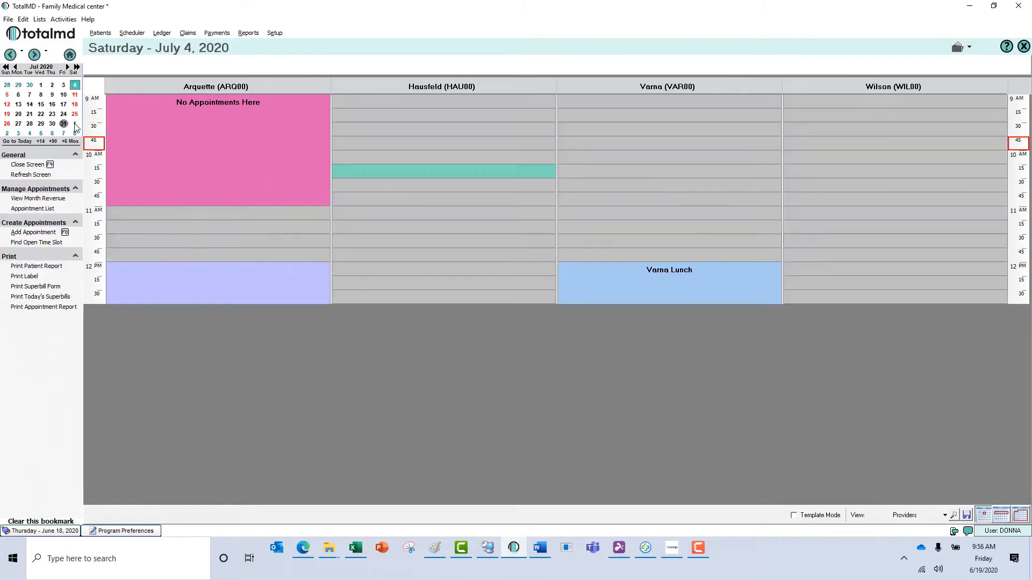
double_click(398, 170)
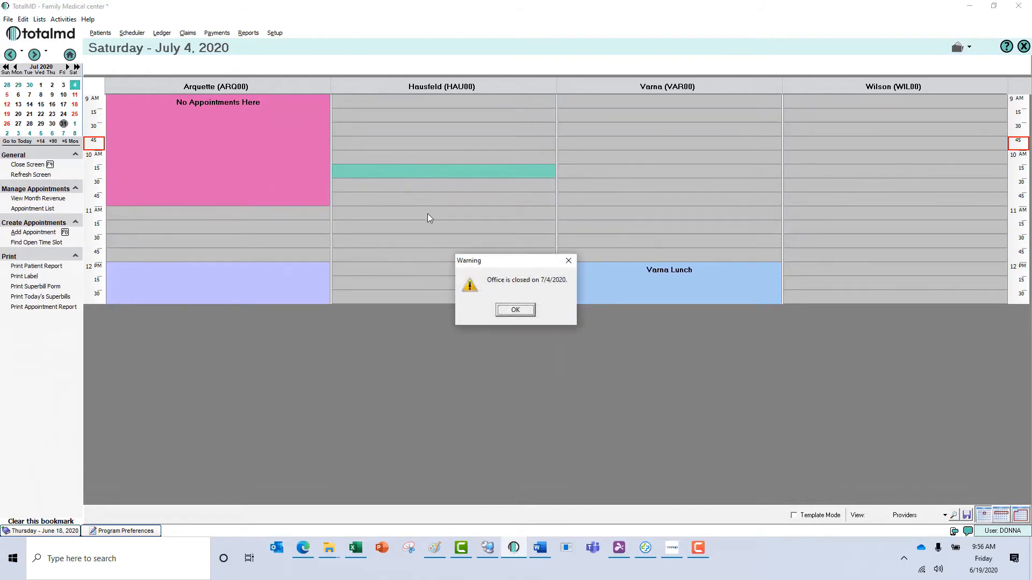
left_click(514, 311)
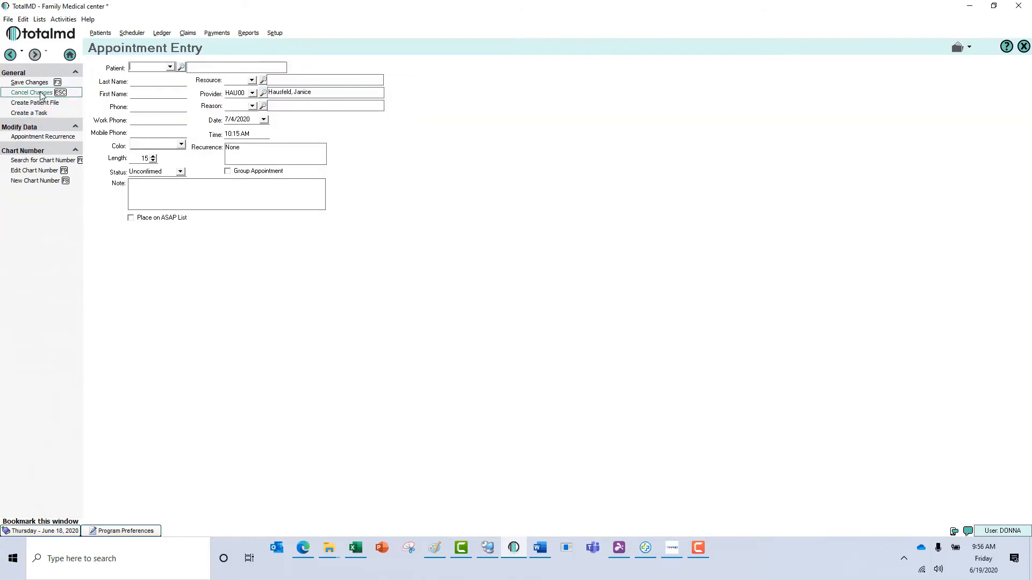
left_click(41, 95)
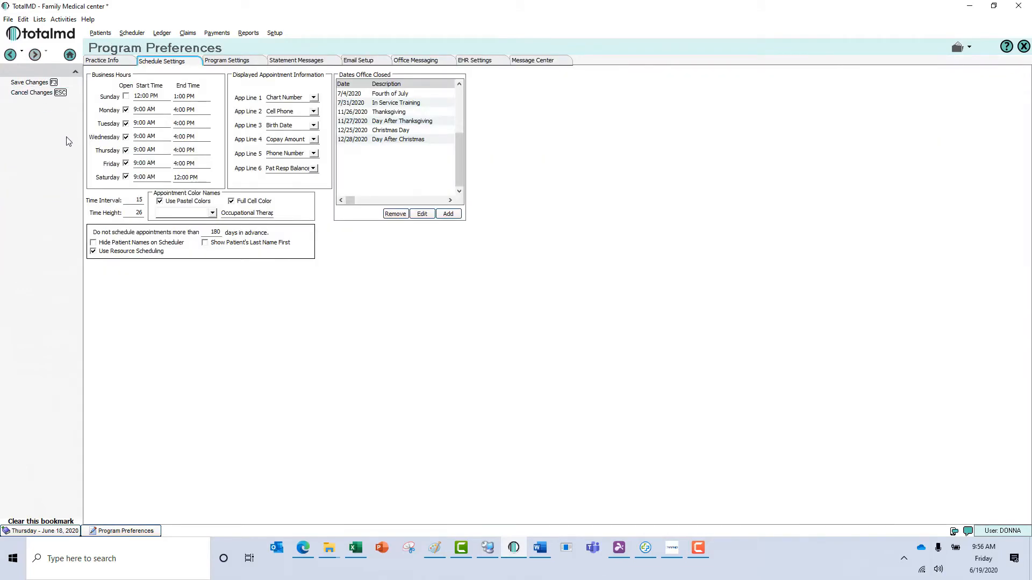
- Switch Program Preferences to the Program Settings page
left_click(232, 61)
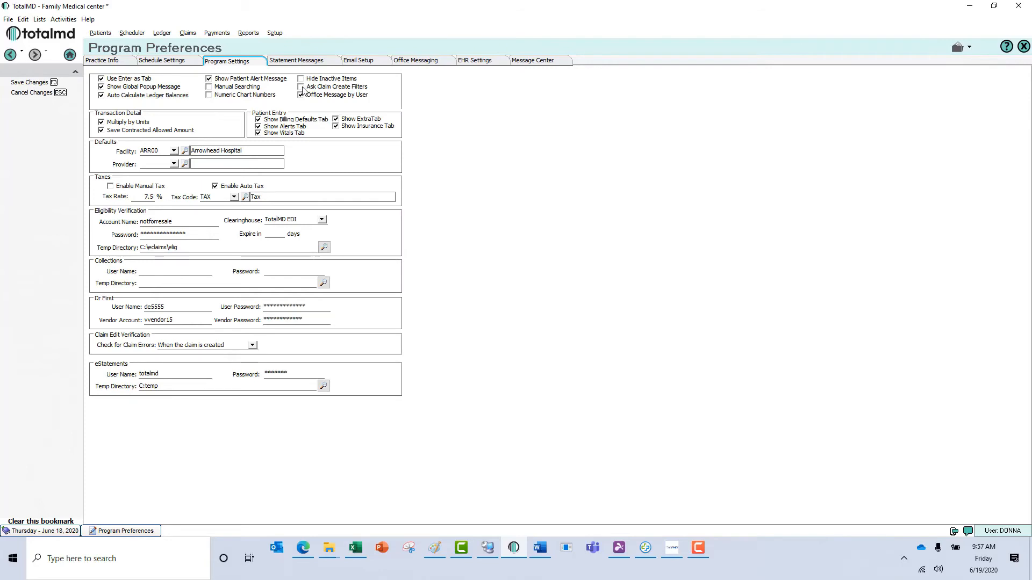
- Enable 'Office Message by User' and bring up the Statement Messages page
left_click(301, 94)
left_click(290, 61)
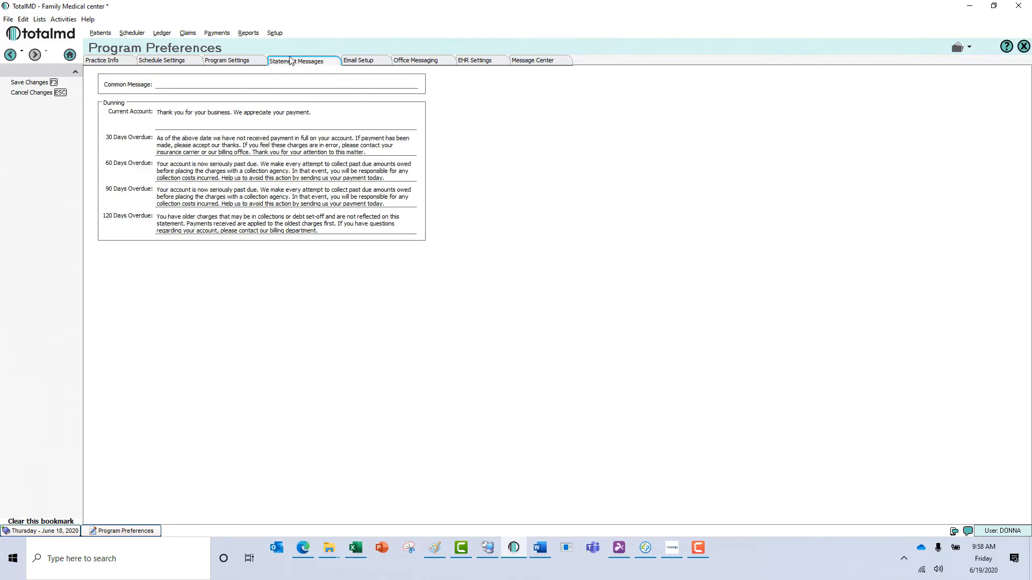
left_click(270, 85)
- Look over the Email Setup page, then save the Program Preferences changes
left_click(364, 64)
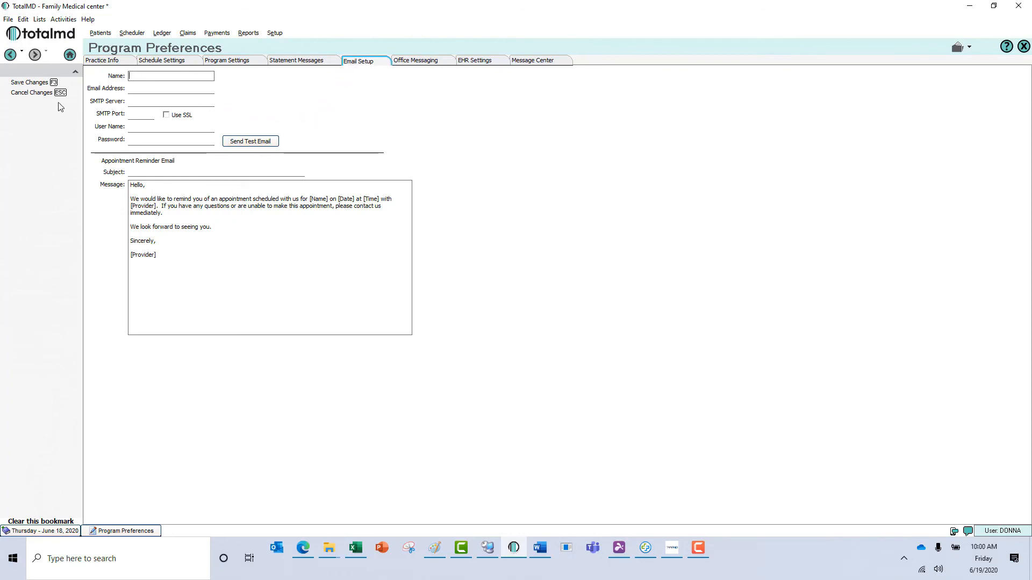
left_click(35, 87)
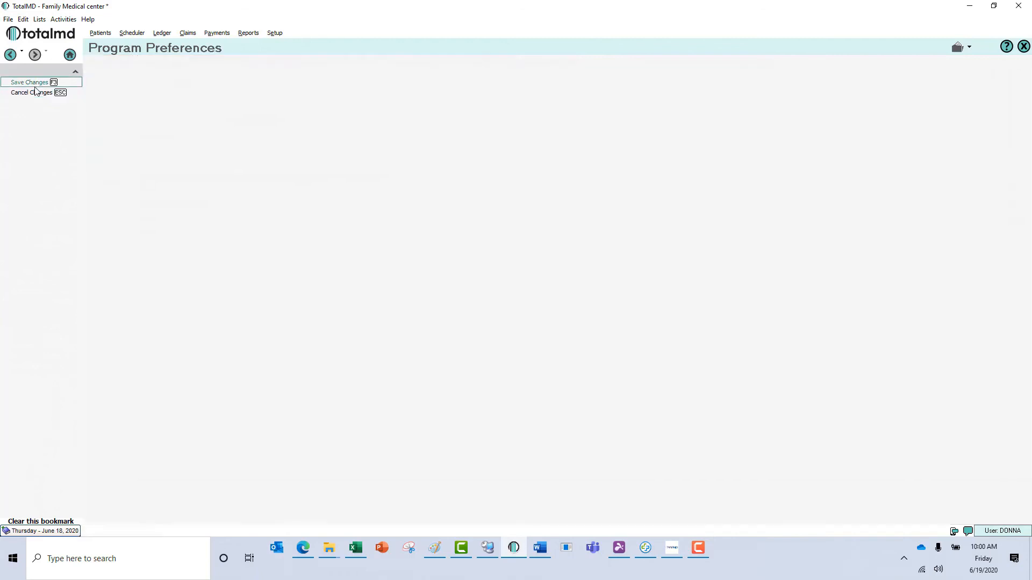